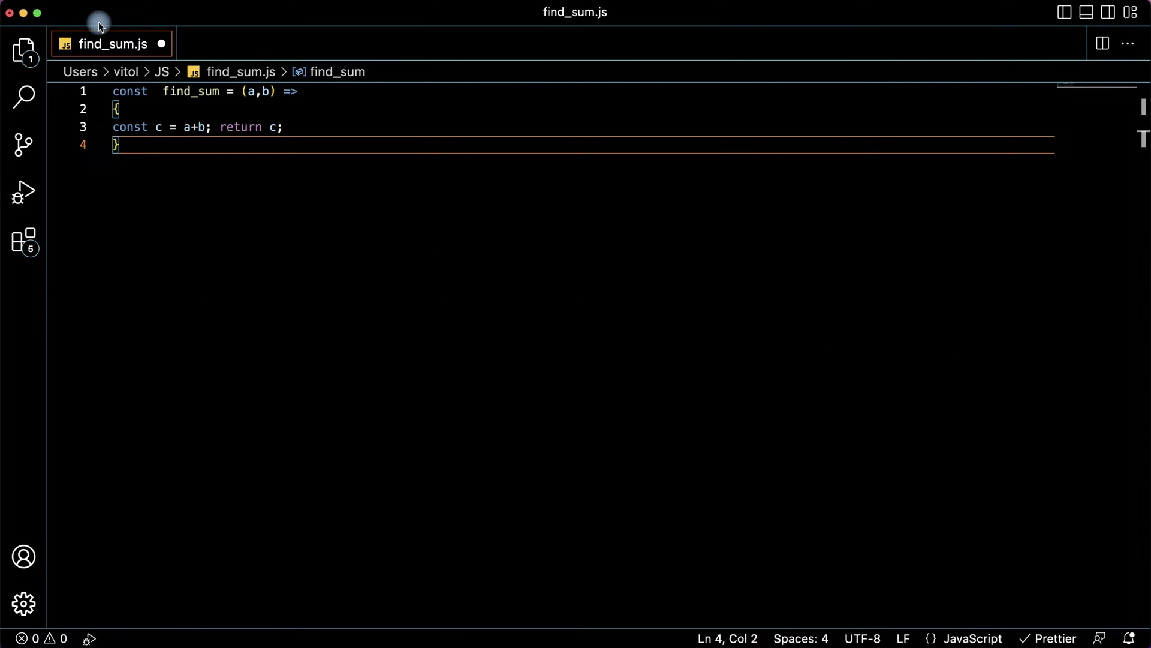
- Save find_sum.js to preview its formatting, then undo back to the messy code
click(94, 4)
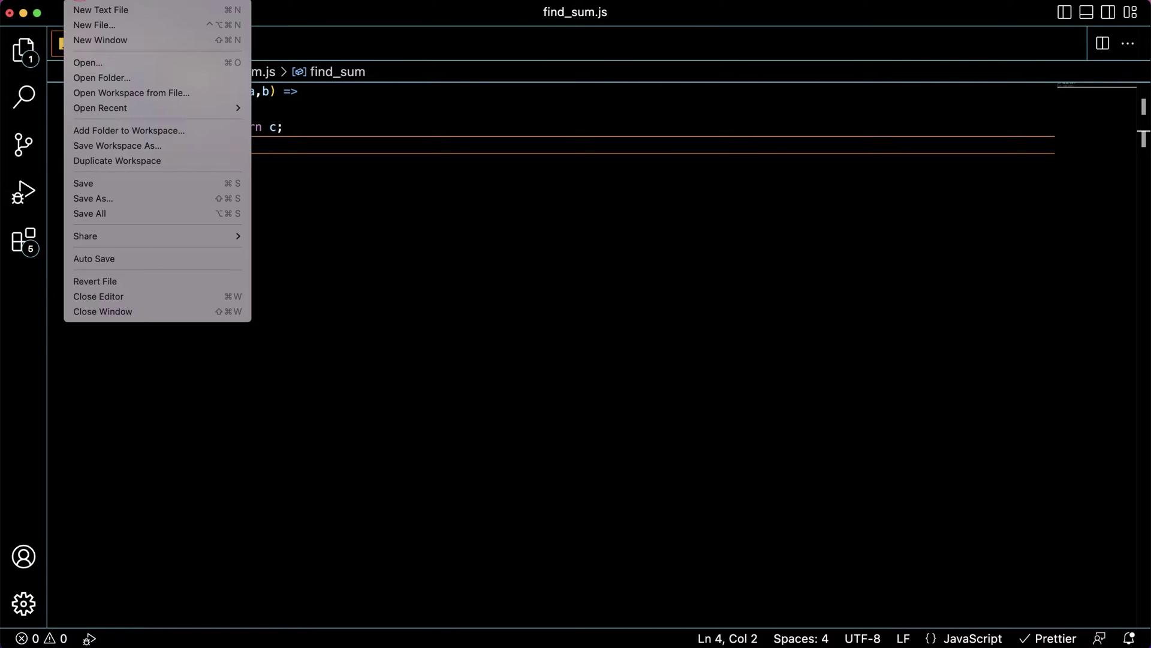
click(148, 182)
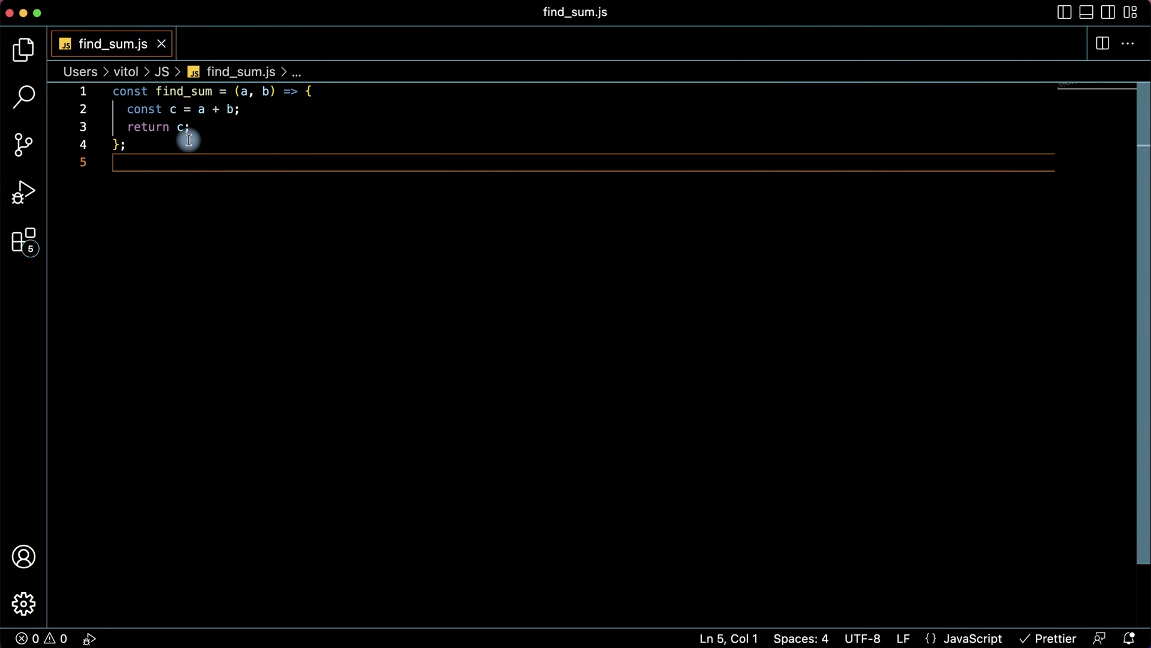
key(ctrl+z)
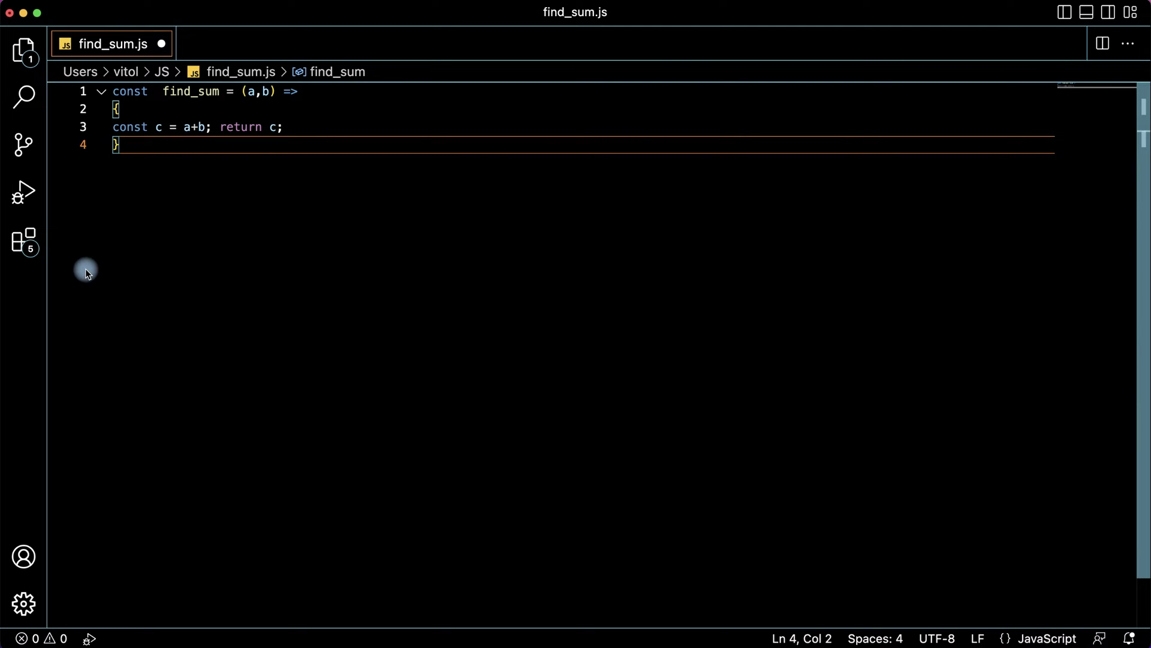
- Install the Prettier - Code formatter extension from the Extensions view
click(24, 241)
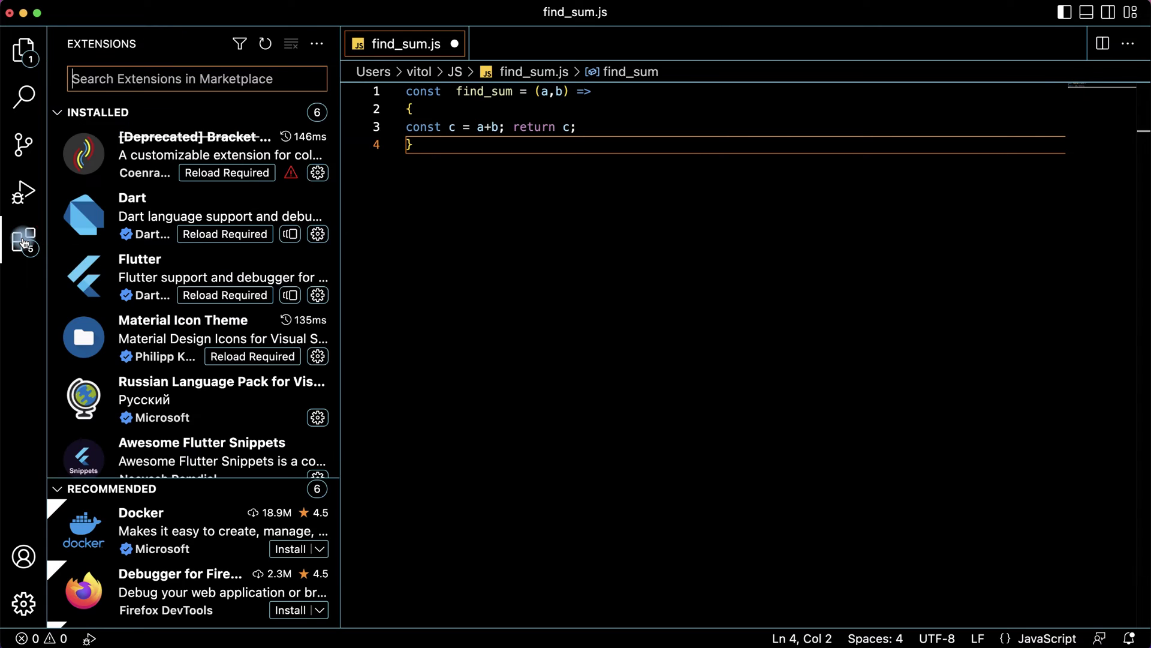
text(f)
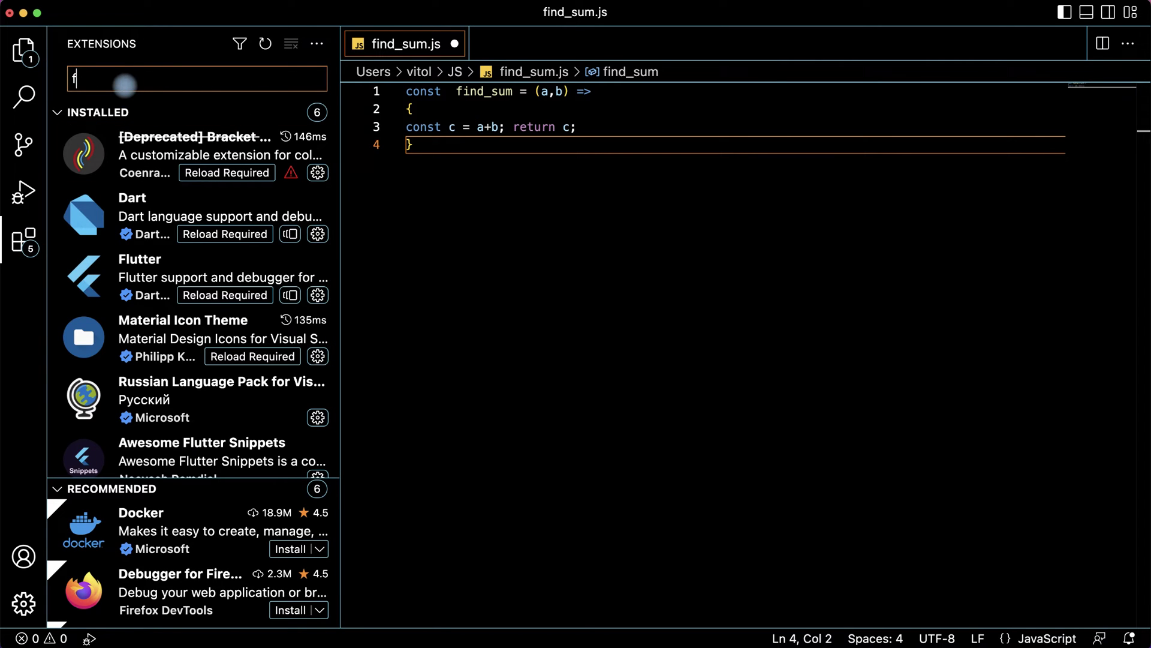
text(orma)
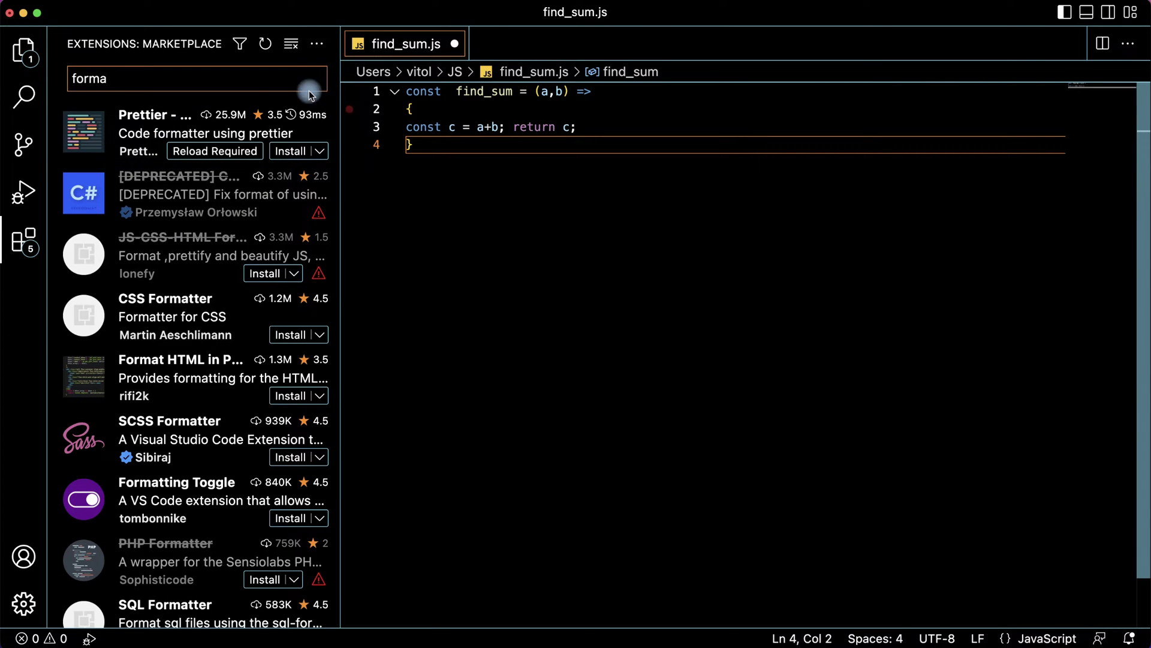
click(289, 151)
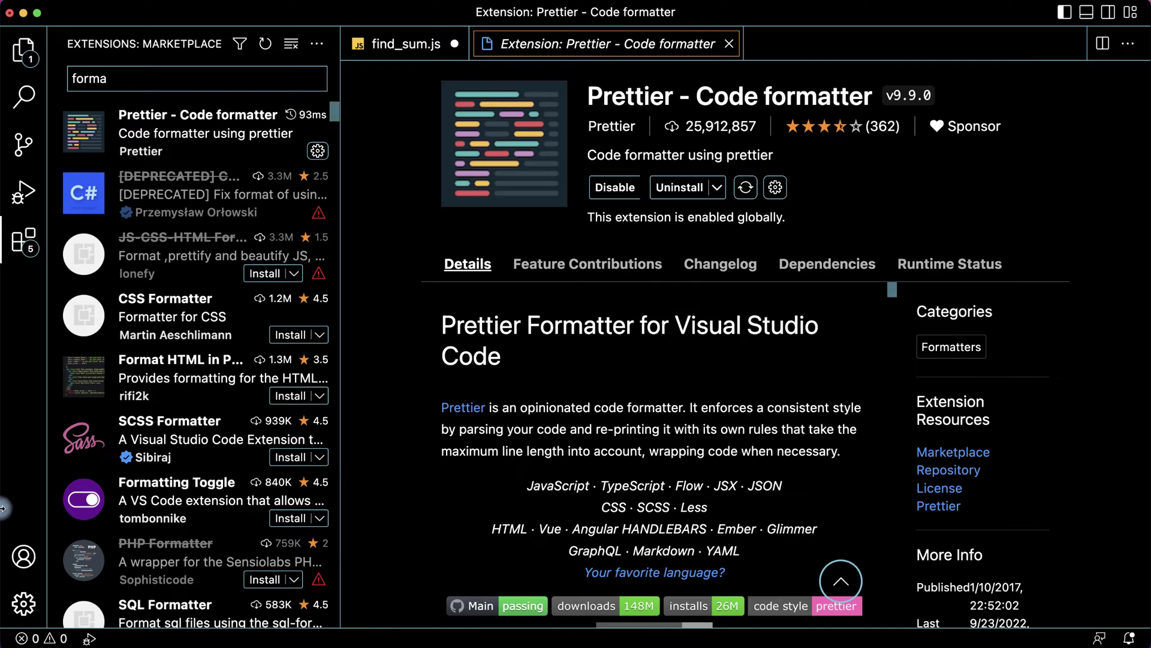
- In Settings, set the Default Formatter to Prettier - Code formatter
click(23, 610)
click(172, 439)
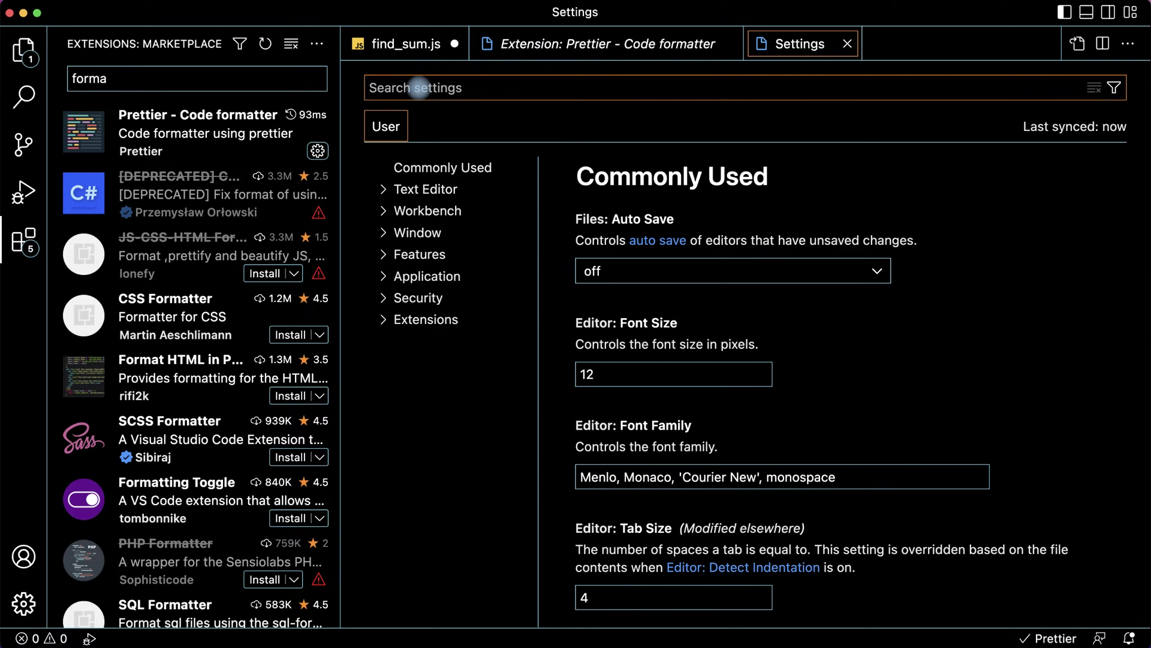
text(formatter)
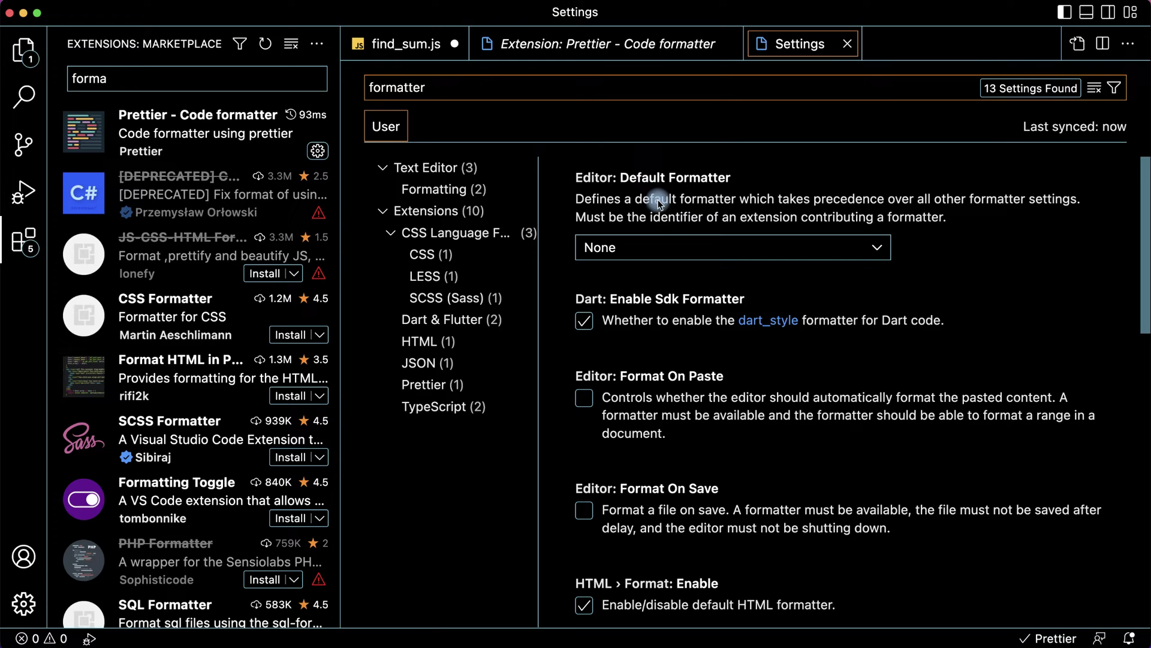
click(854, 249)
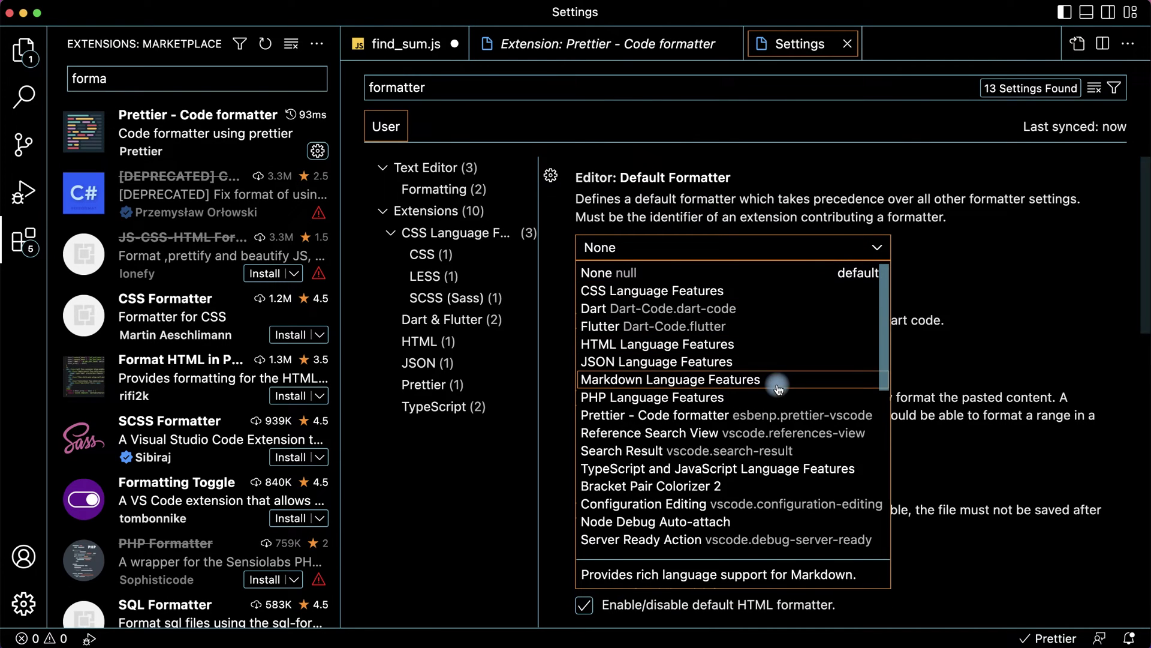
click(729, 422)
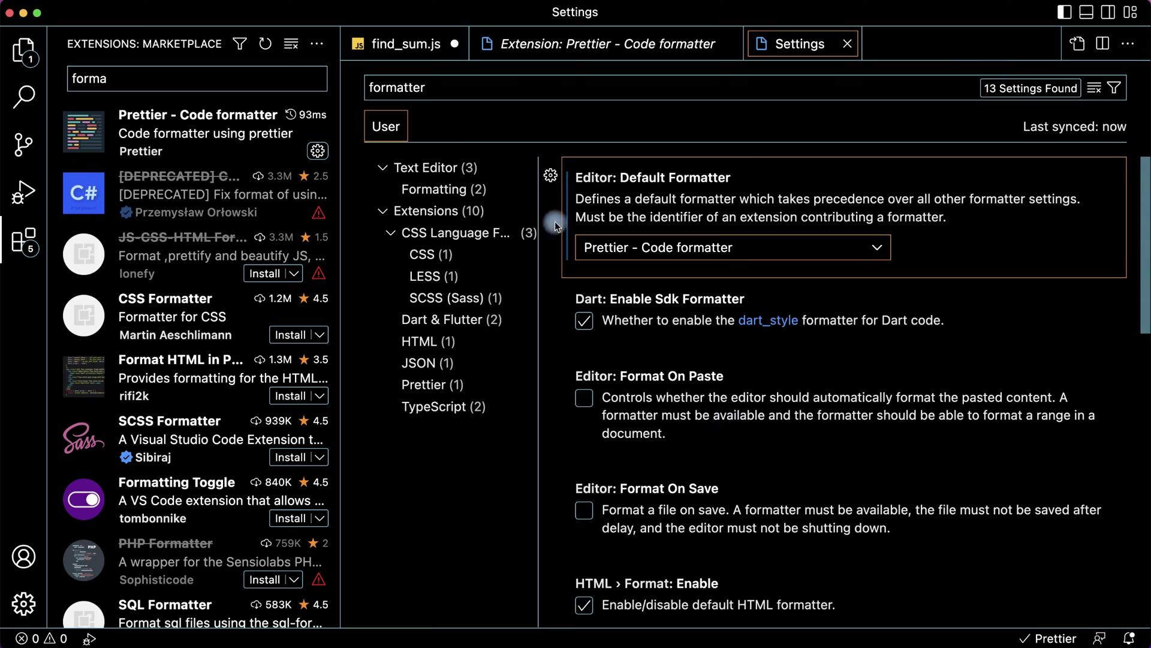
scroll(844, 373, down, 5)
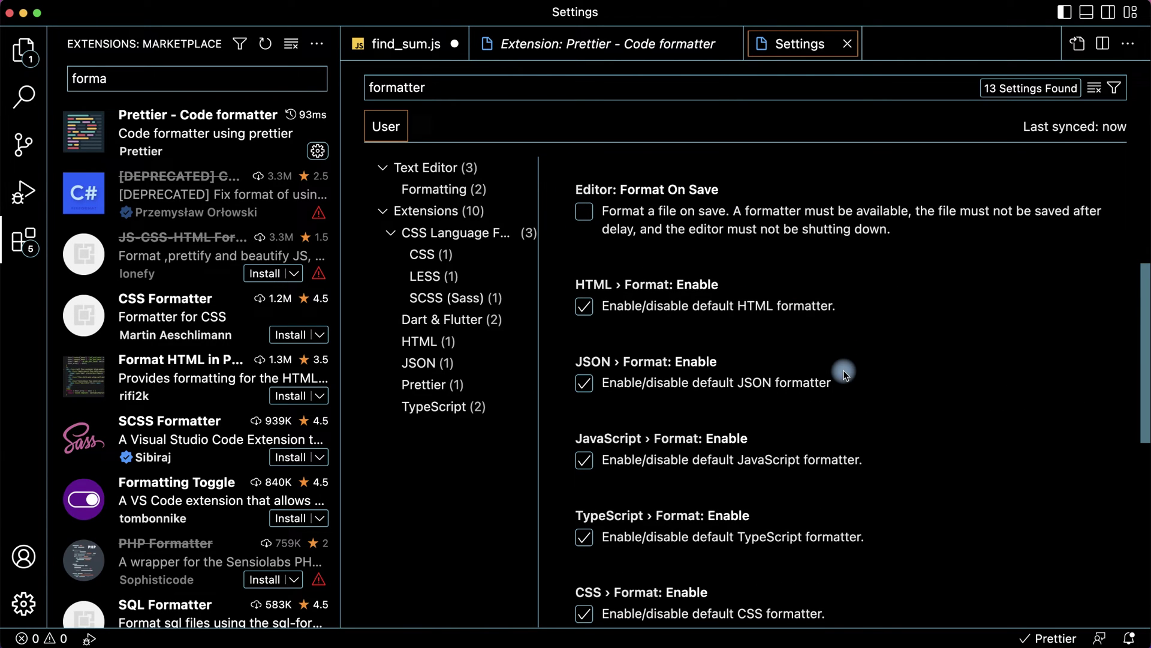
- Enable Format On Save and disable the built-in CSS and LESS formatters
click(584, 213)
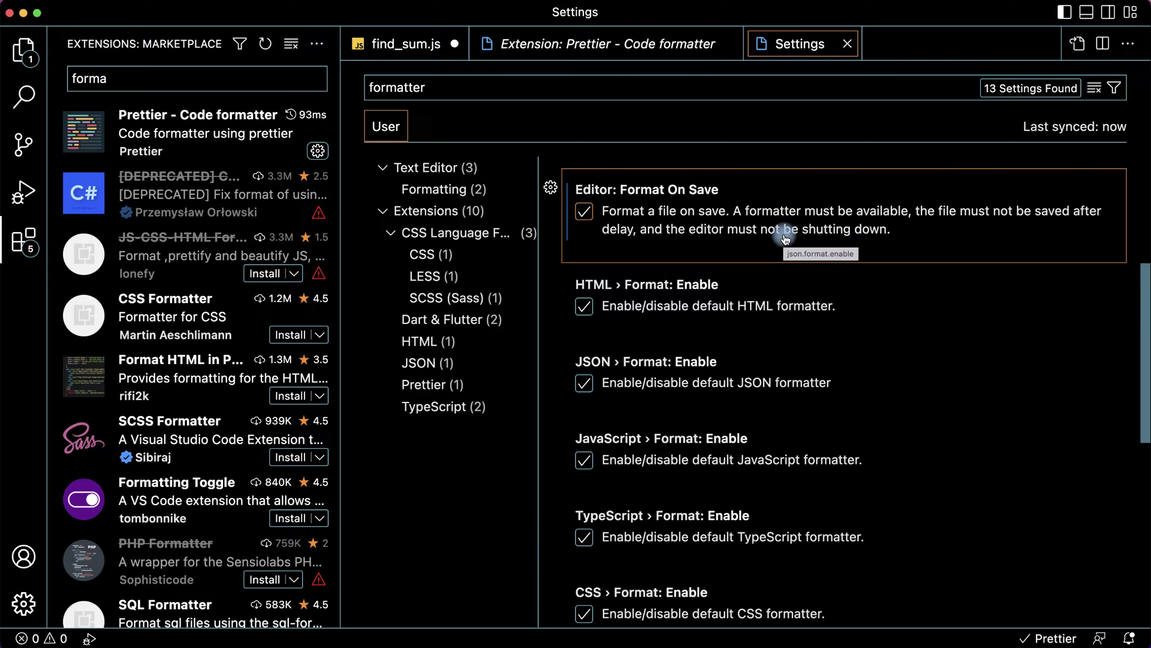
scroll(791, 359, down, 1)
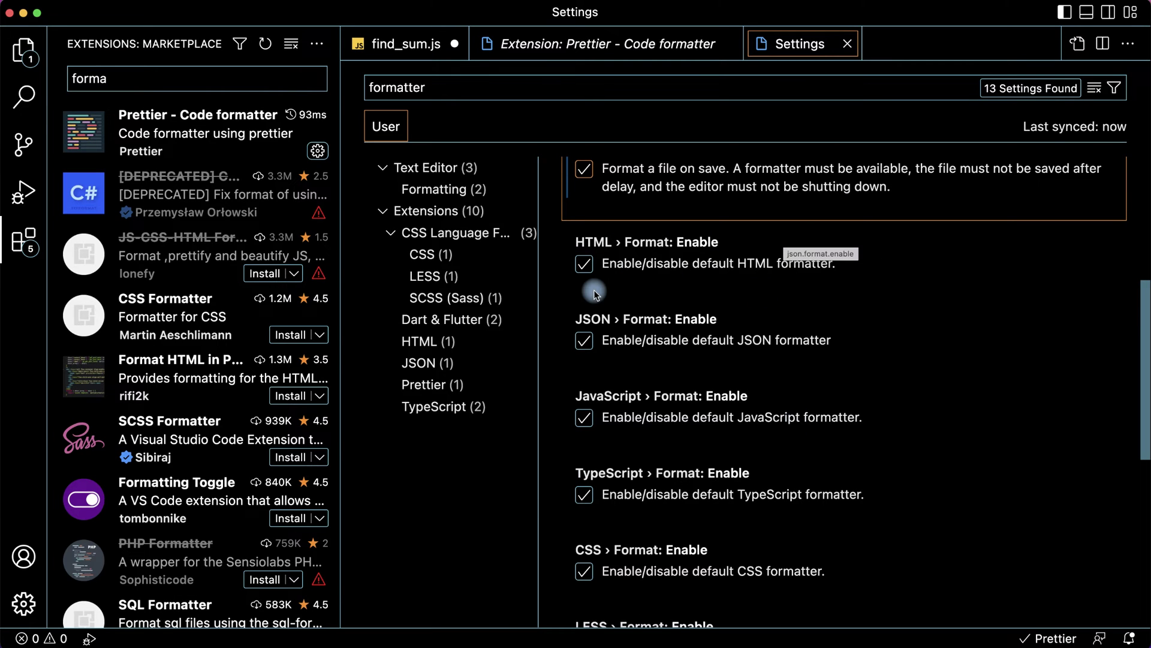
scroll(561, 491, down, 2)
click(584, 518)
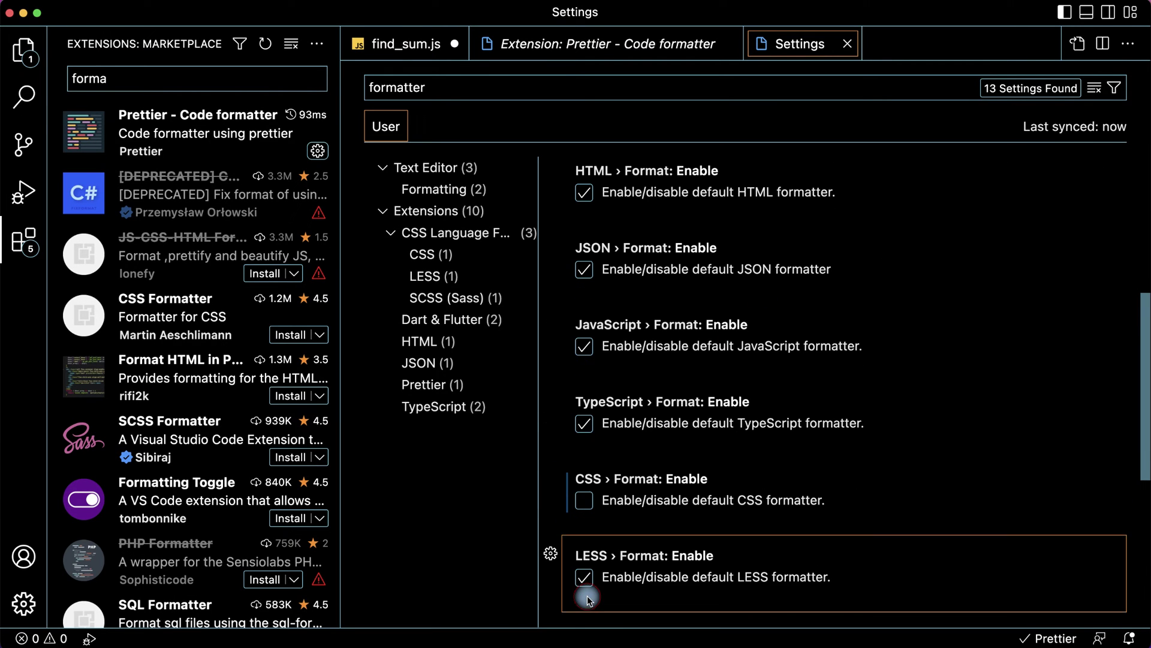
click(585, 578)
scroll(588, 596, down, 2)
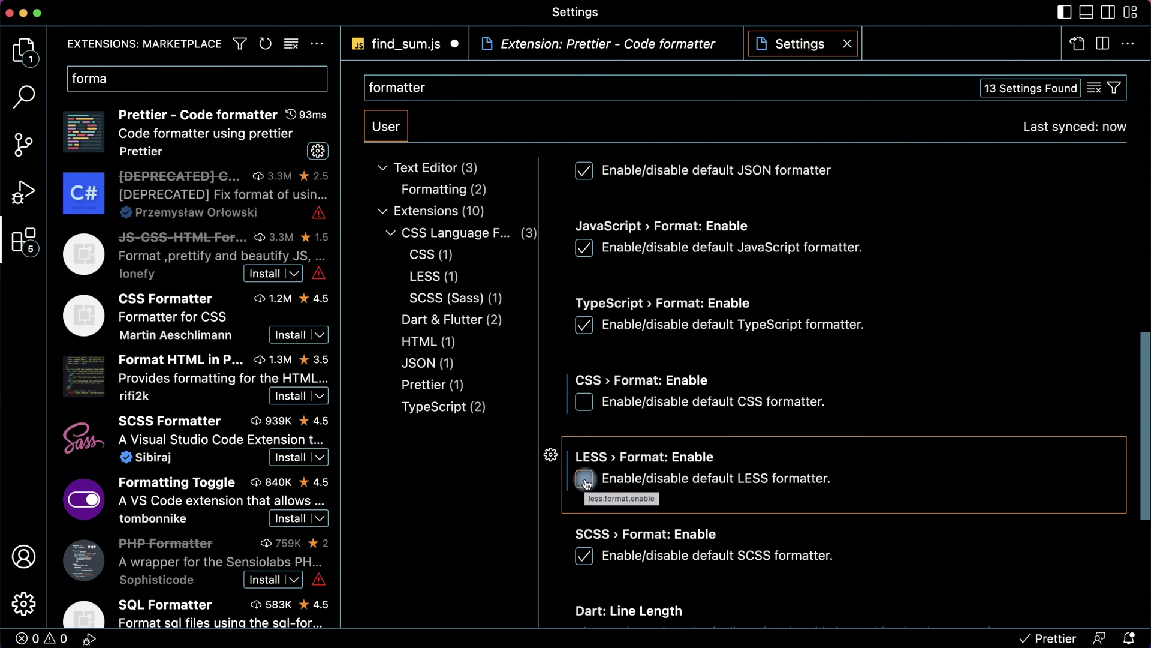
- Save find_sum.js so Prettier reformats the sum function into spaced, multi-line code
click(411, 43)
click(77, 7)
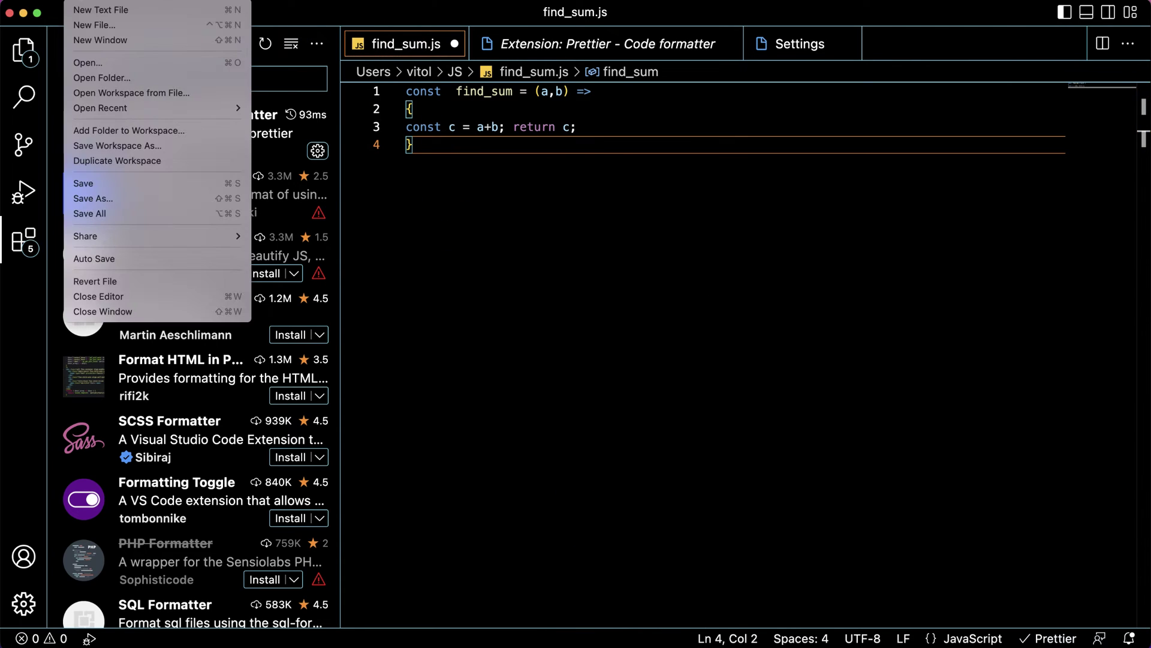
click(178, 185)
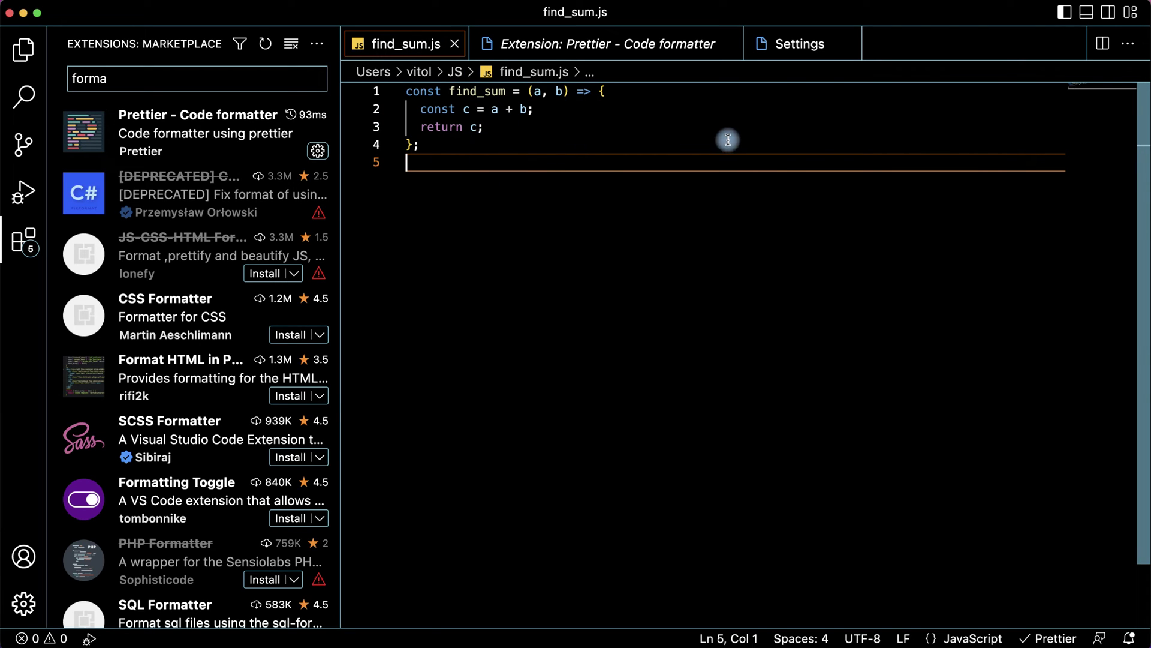
- Filter the settings search to 'prettier' and jump to the Prettier extension options
click(793, 45)
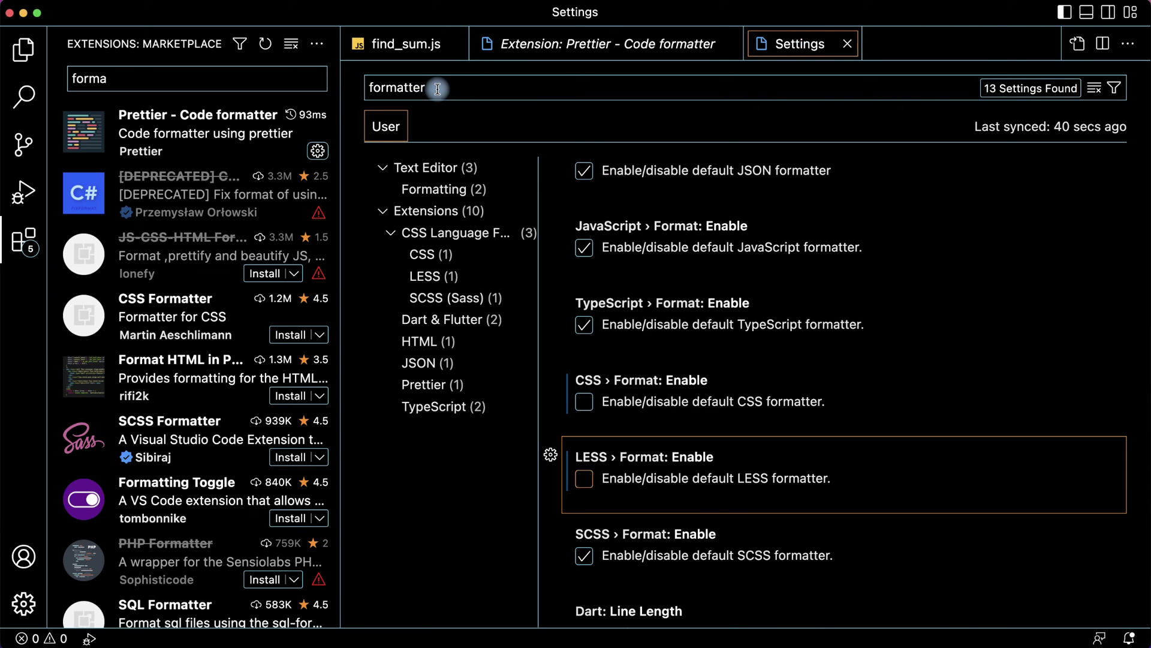
drag(438, 88, 347, 92)
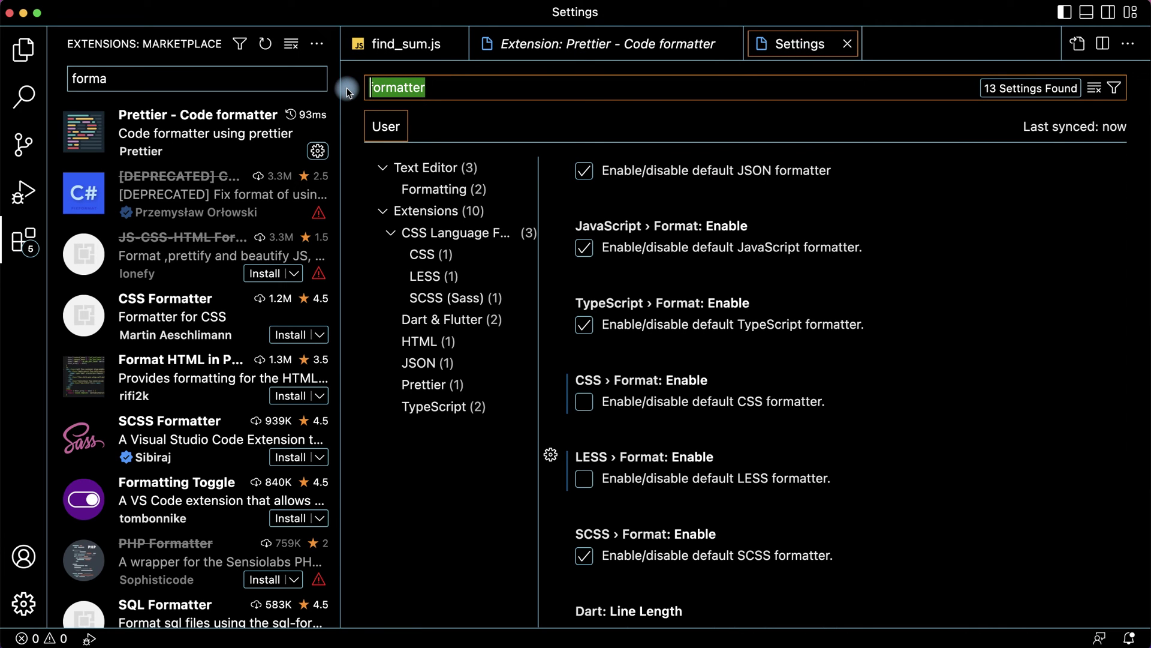
text(prettier)
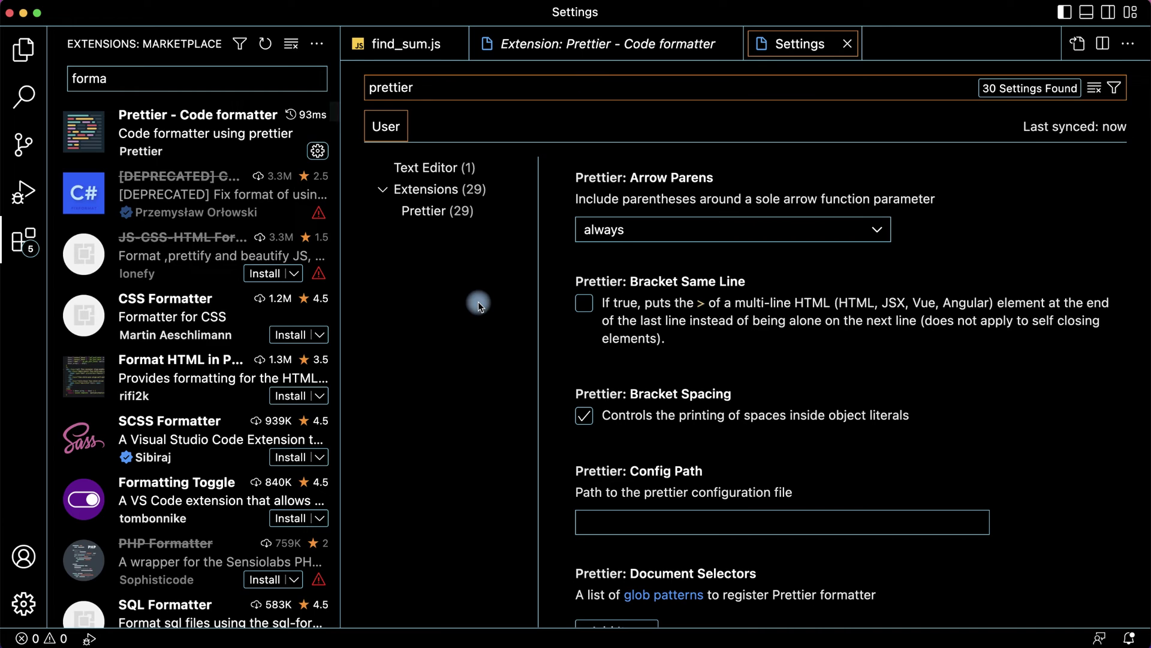
click(461, 213)
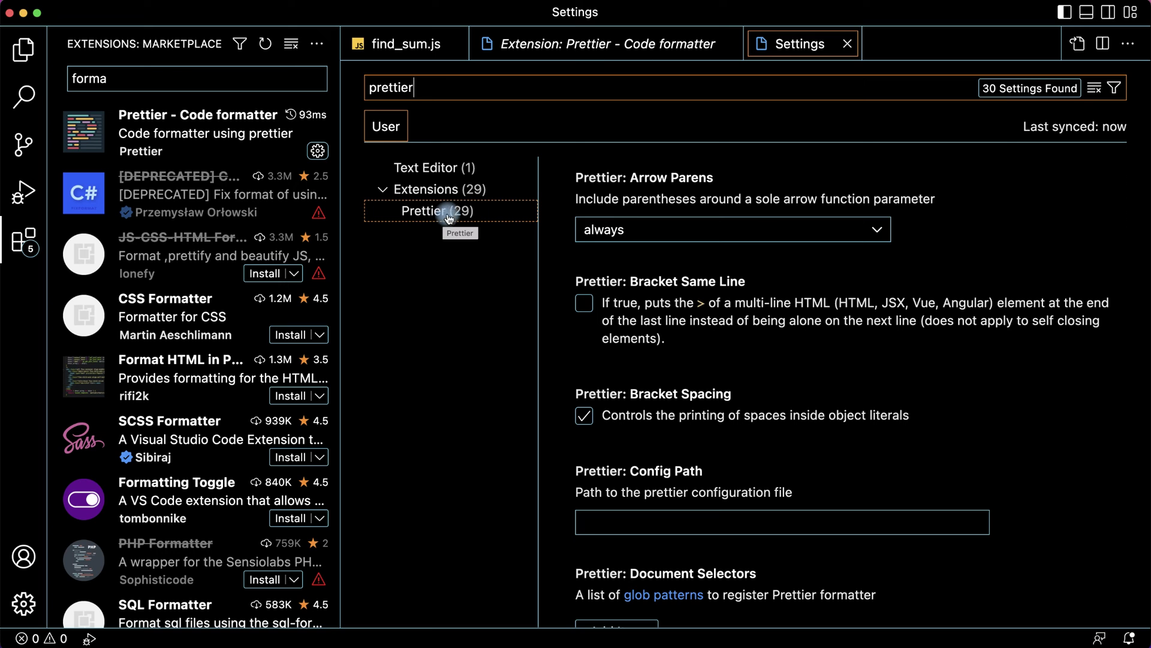
scroll(726, 351, down, 2)
scroll(727, 354, down, 5)
scroll(726, 354, down, 3)
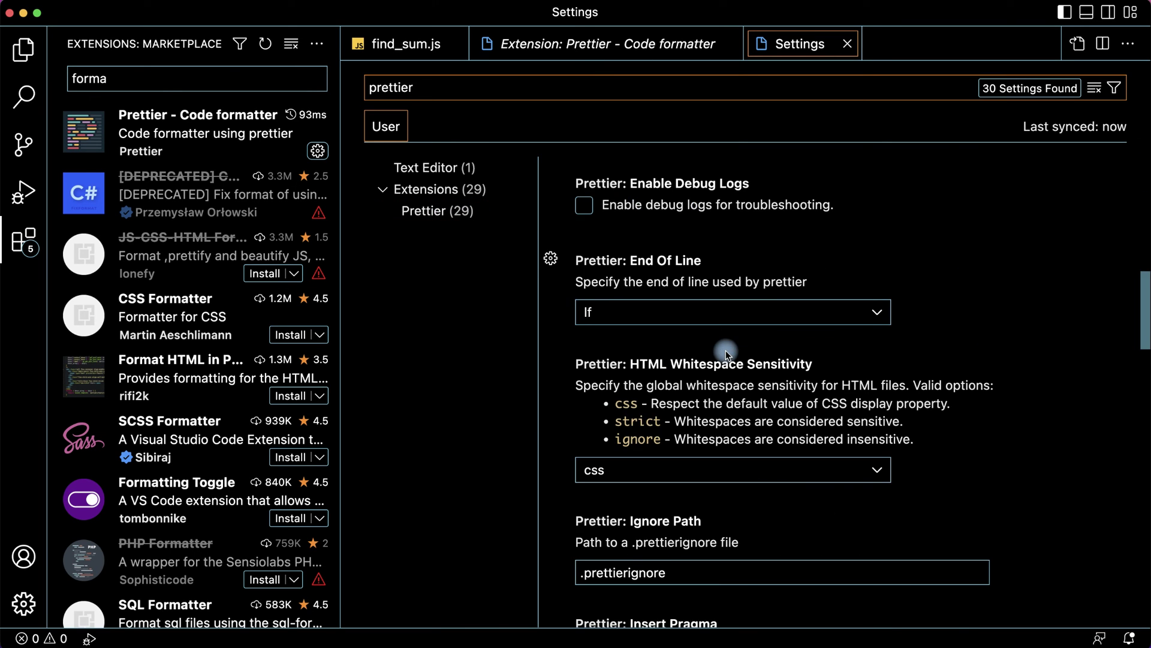
scroll(727, 353, down, 2)
scroll(725, 353, down, 2)
scroll(725, 354, down, 1)
scroll(727, 354, down, 2)
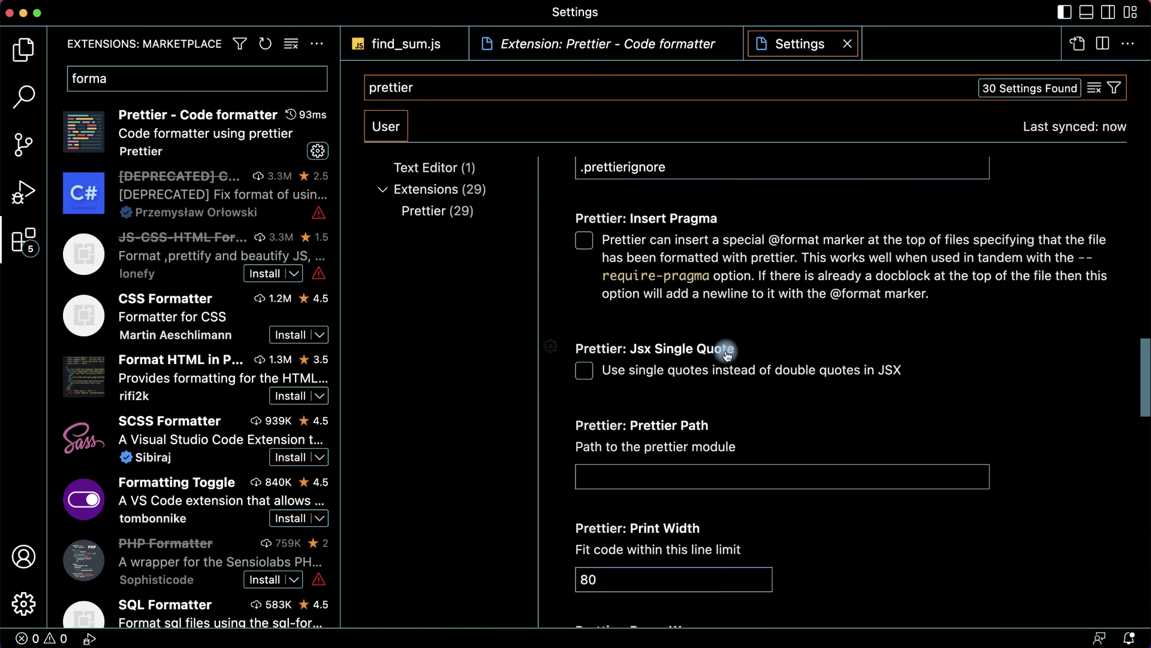
scroll(726, 354, down, 4)
scroll(726, 353, down, 2)
scroll(727, 353, down, 3)
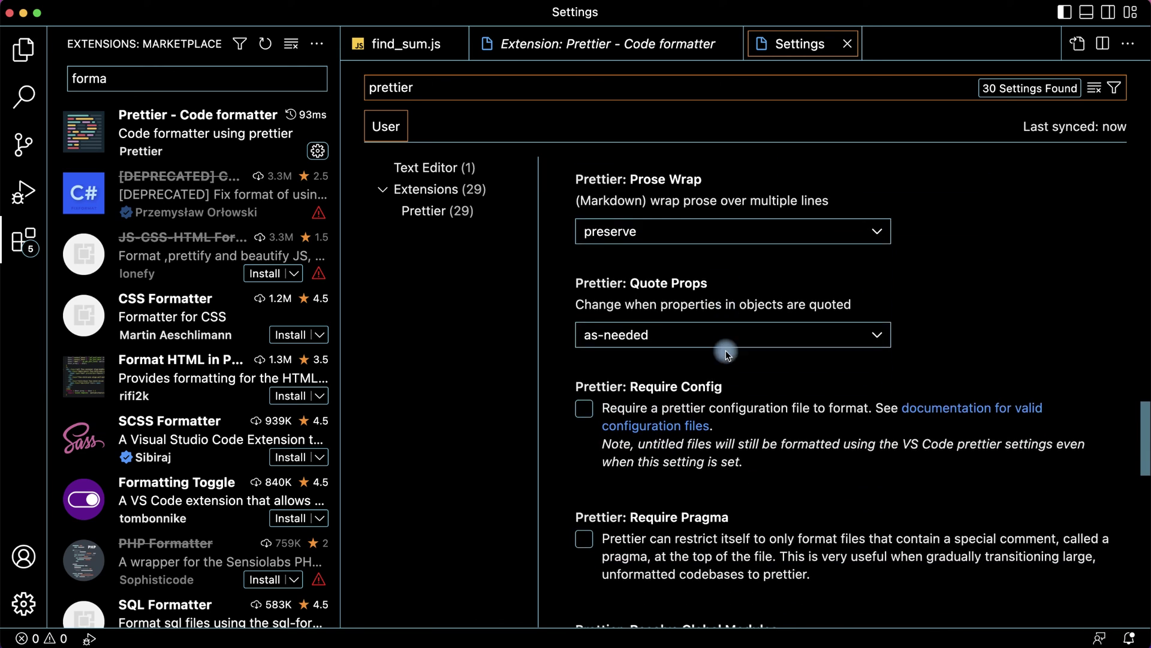
scroll(727, 349, down, 4)
scroll(756, 387, down, 3)
scroll(788, 433, down, 4)
scroll(789, 433, down, 4)
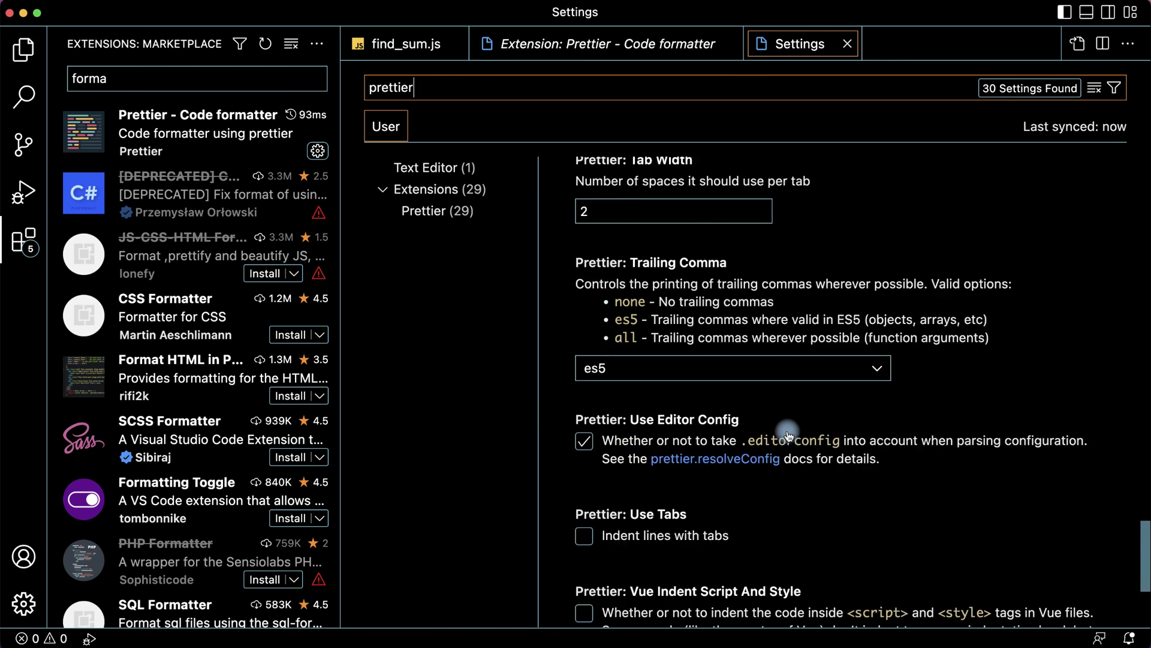
scroll(788, 433, down, 4)
scroll(788, 434, down, 1)
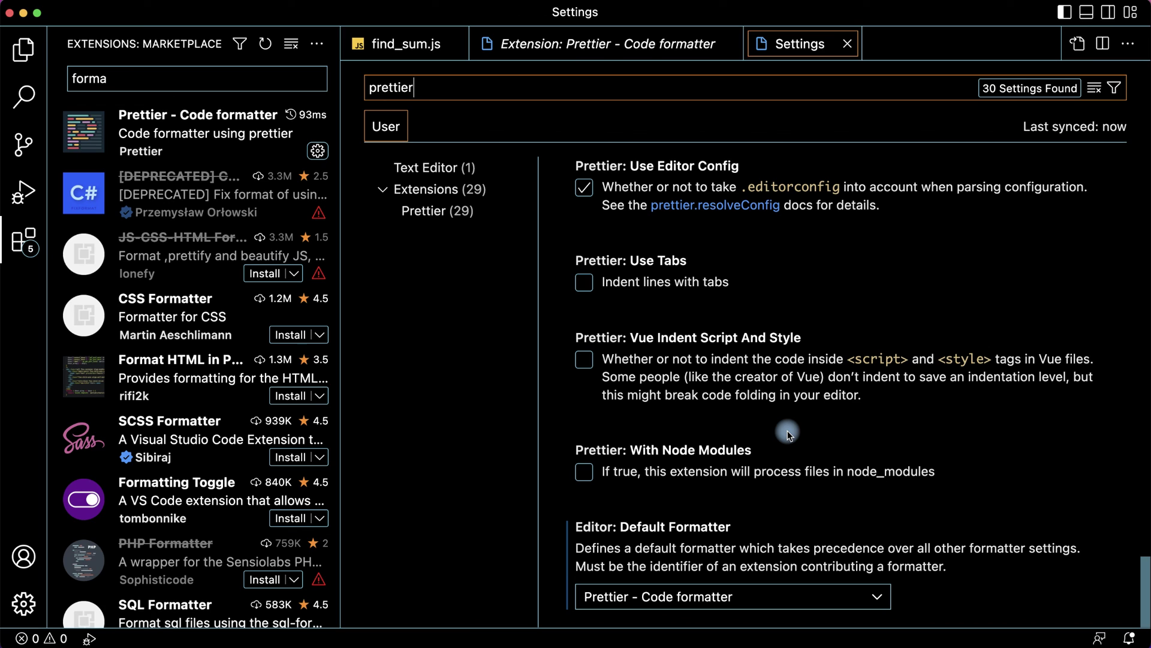